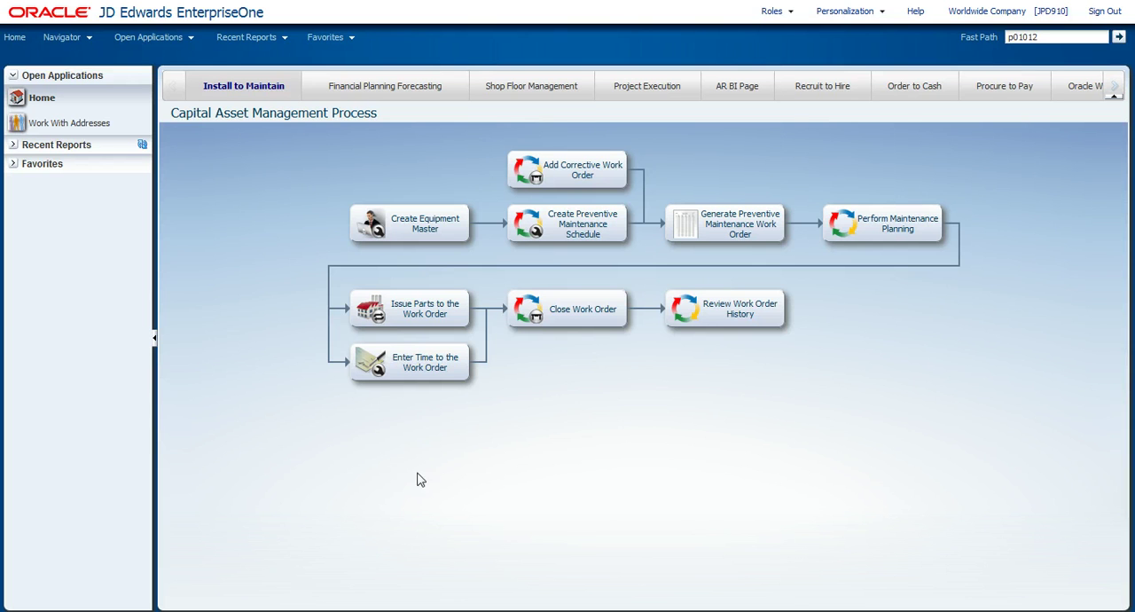
Step: Open Work With Addresses and collapse the left sidebar to widen the address list
click(80, 127)
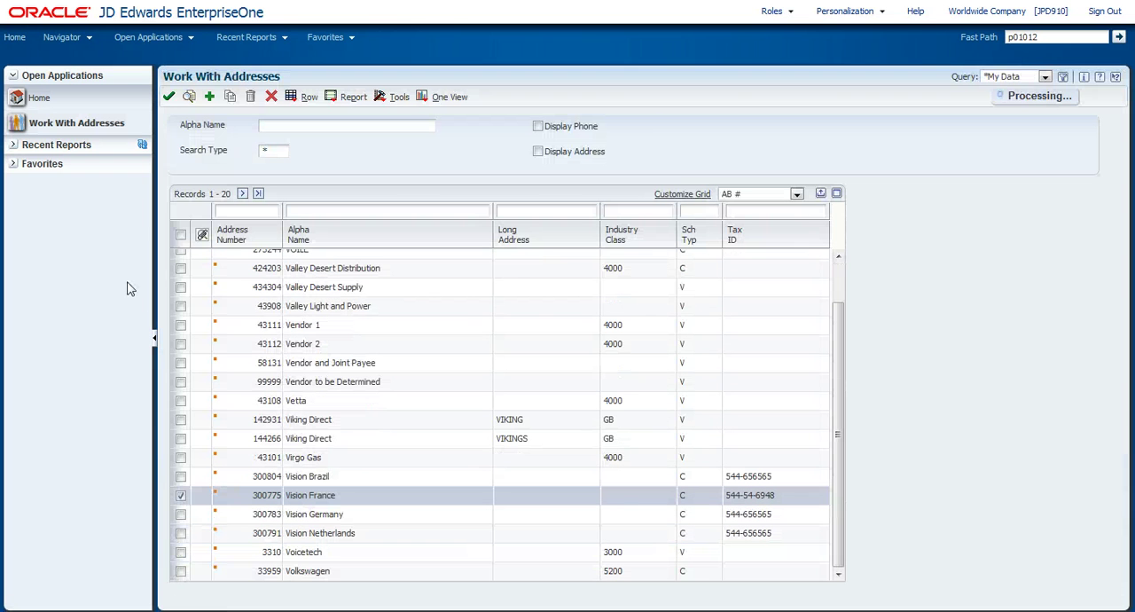
click(155, 344)
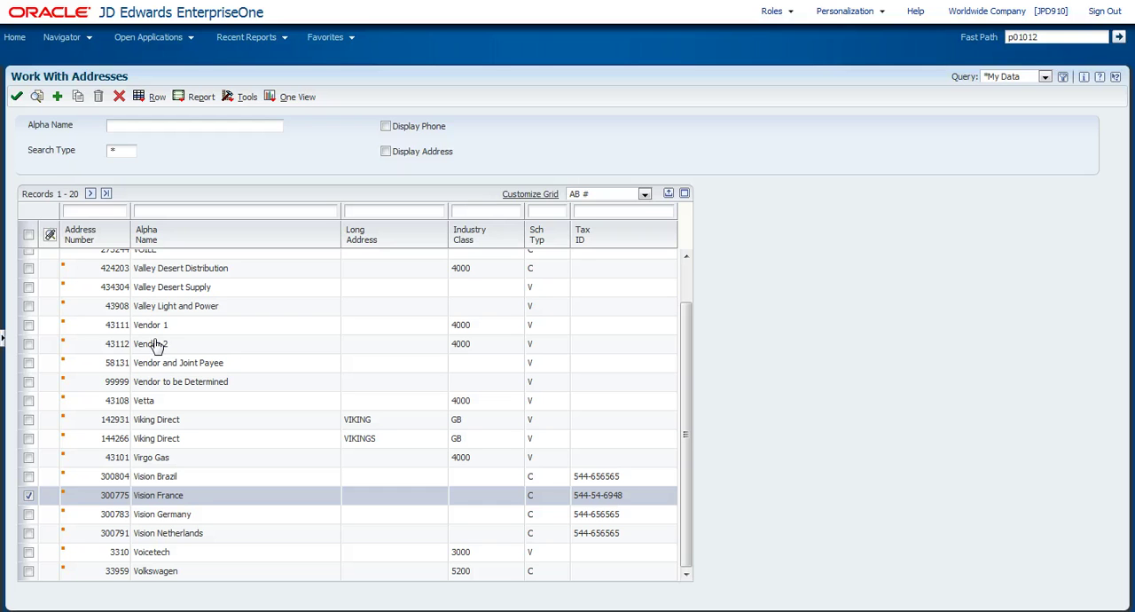
Step: Open the Vision France record (300775) and start a new webpage link in Related Information
double_click(32, 499)
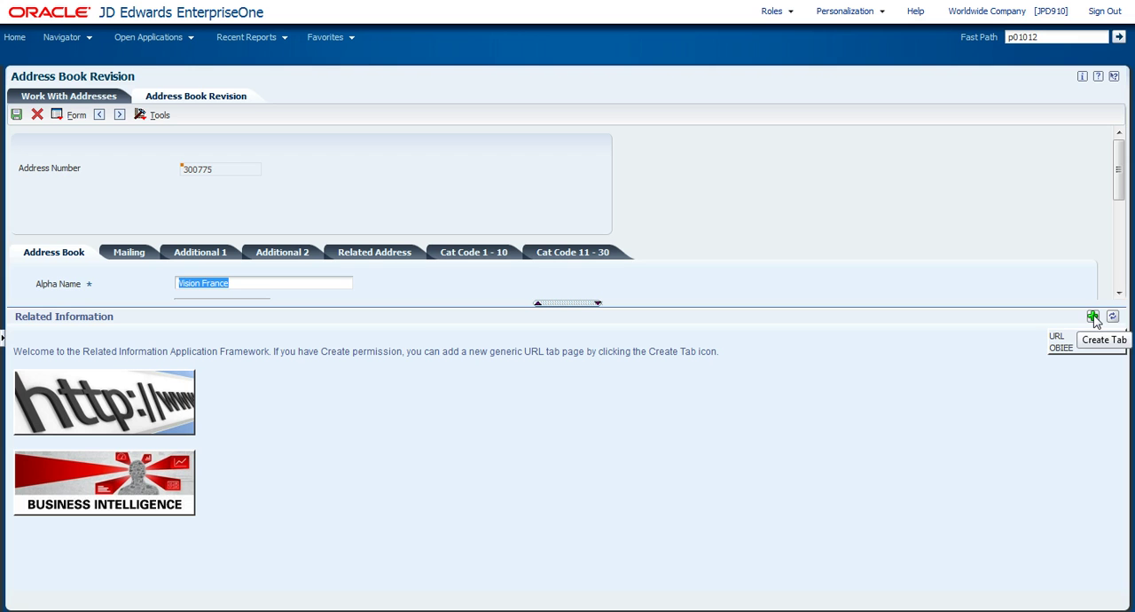
click(177, 404)
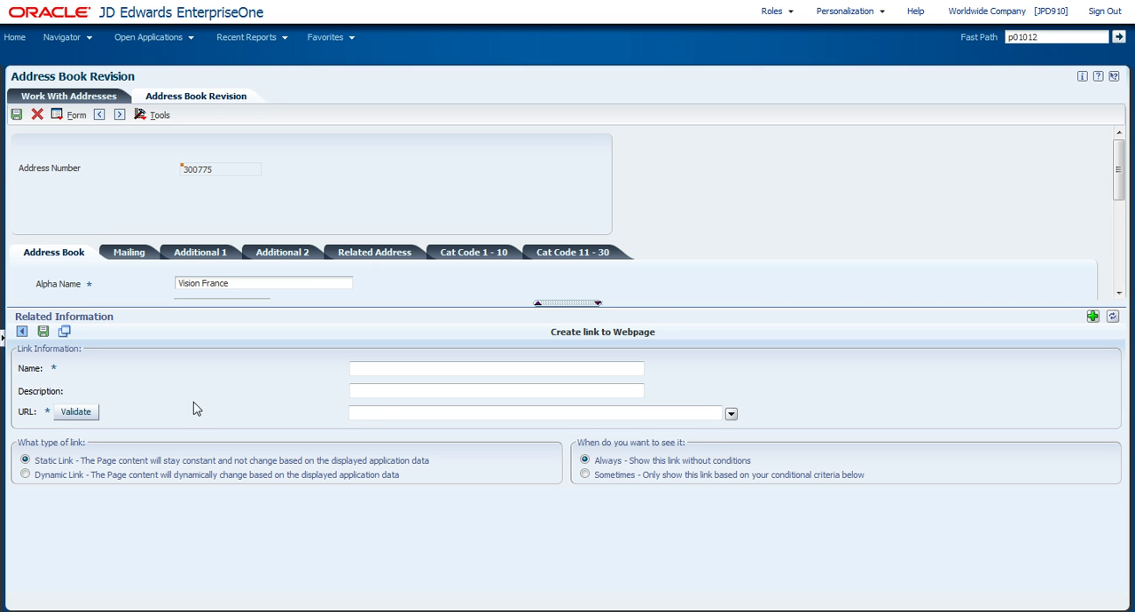
Step: Apply the predefined Maps template from the URL dropdown
click(731, 413)
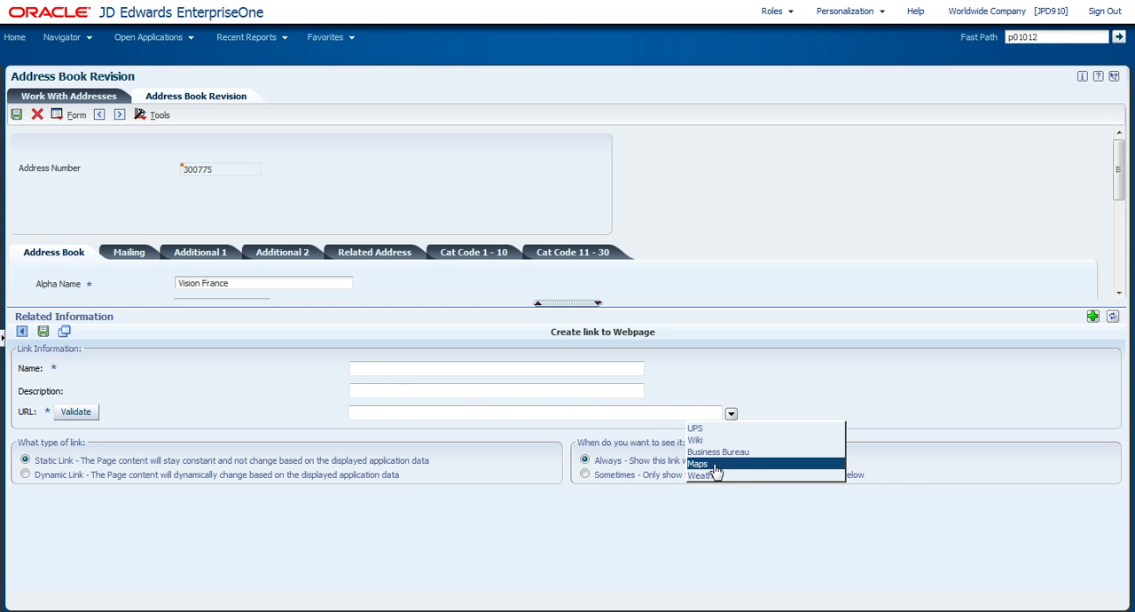
click(715, 466)
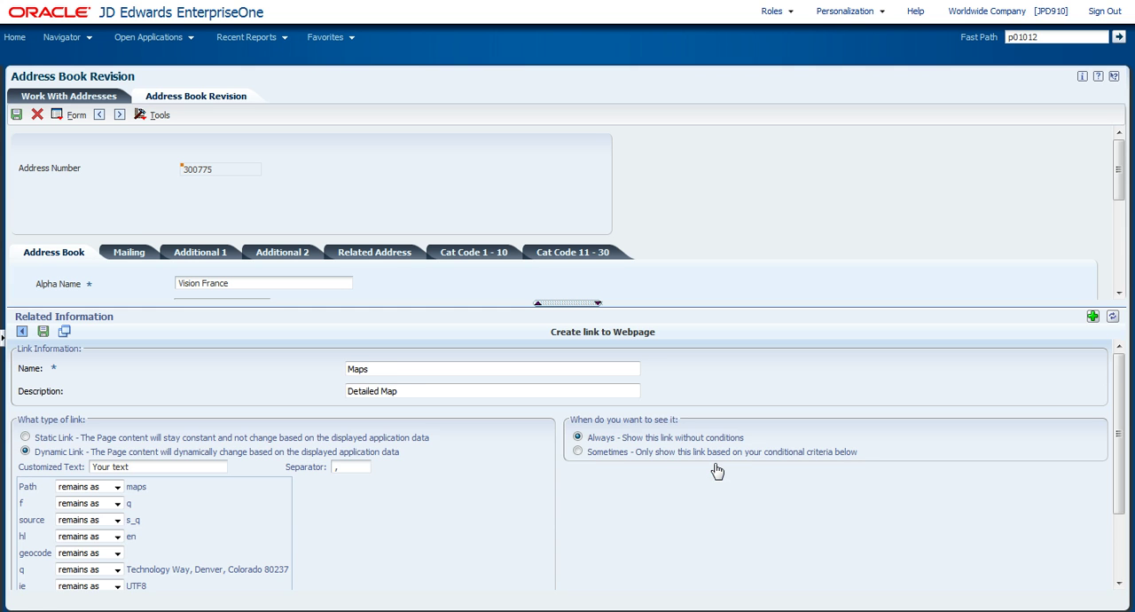
mouse_move(1122, 420)
mouse_down()
mouse_move(1121, 498)
mouse_move(1128, 485)
mouse_up()
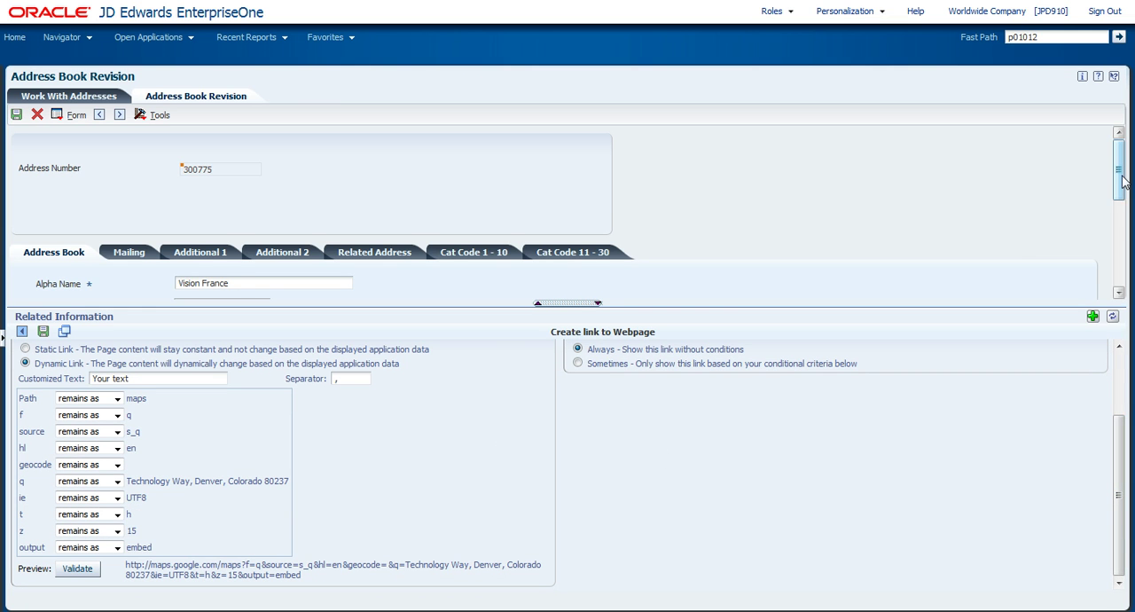
drag(1122, 178, 1123, 211)
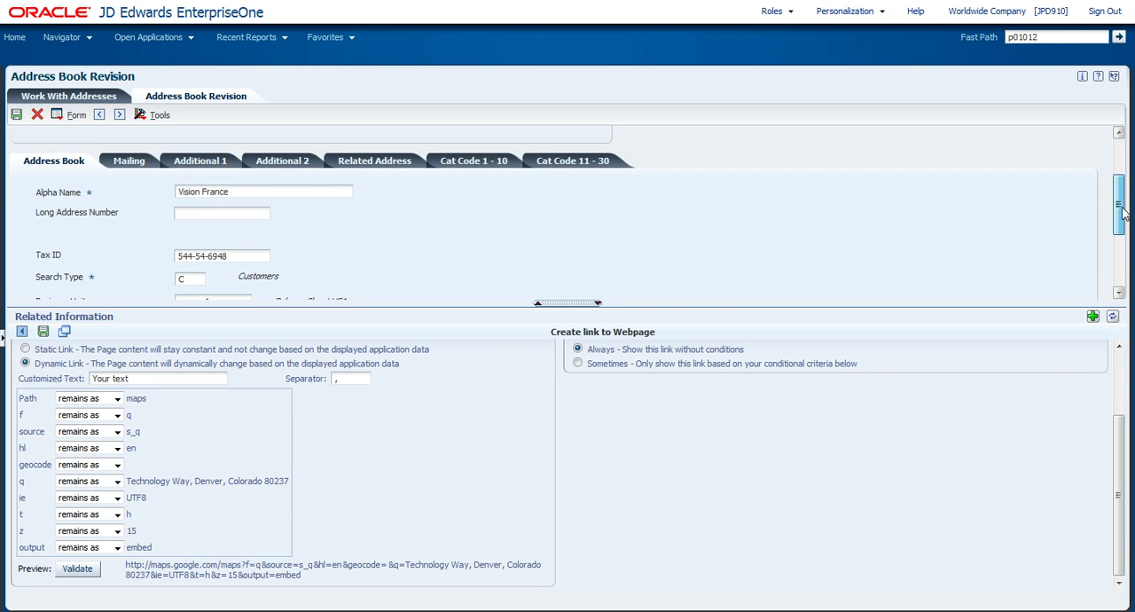
Step: Map the q parameter to the mailing Address Line 1, City, Postal Code and Country
click(116, 481)
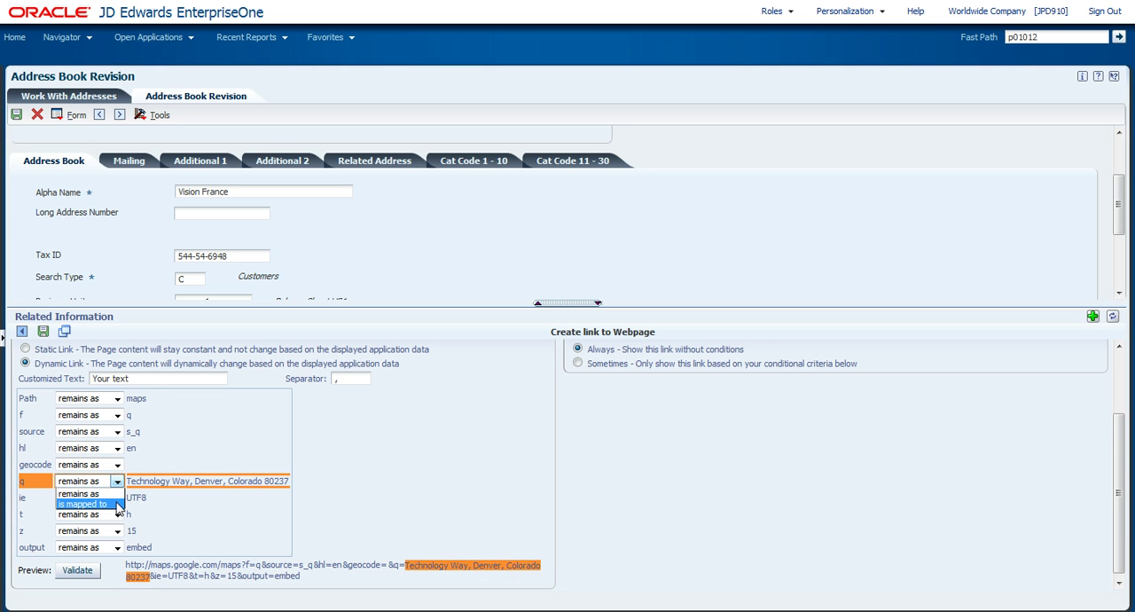
click(117, 505)
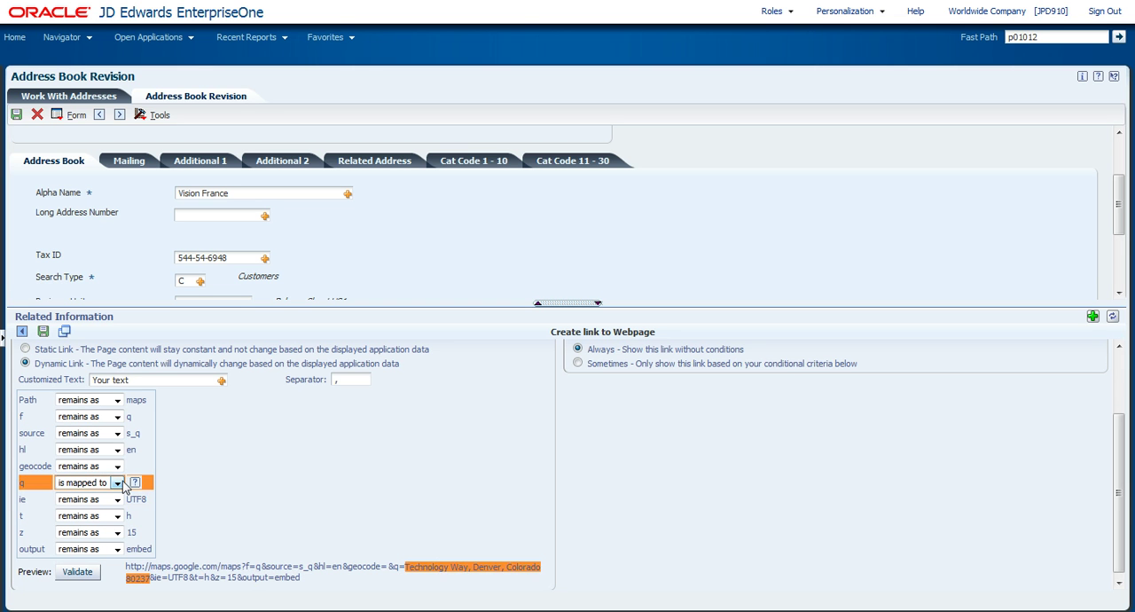
click(131, 163)
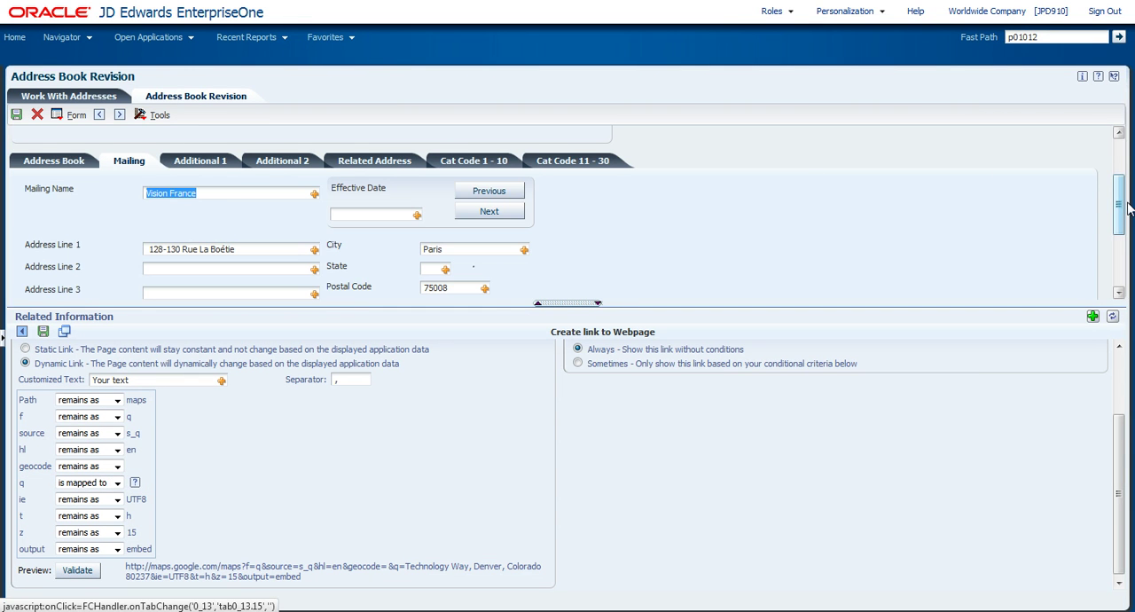
drag(1121, 206, 1121, 220)
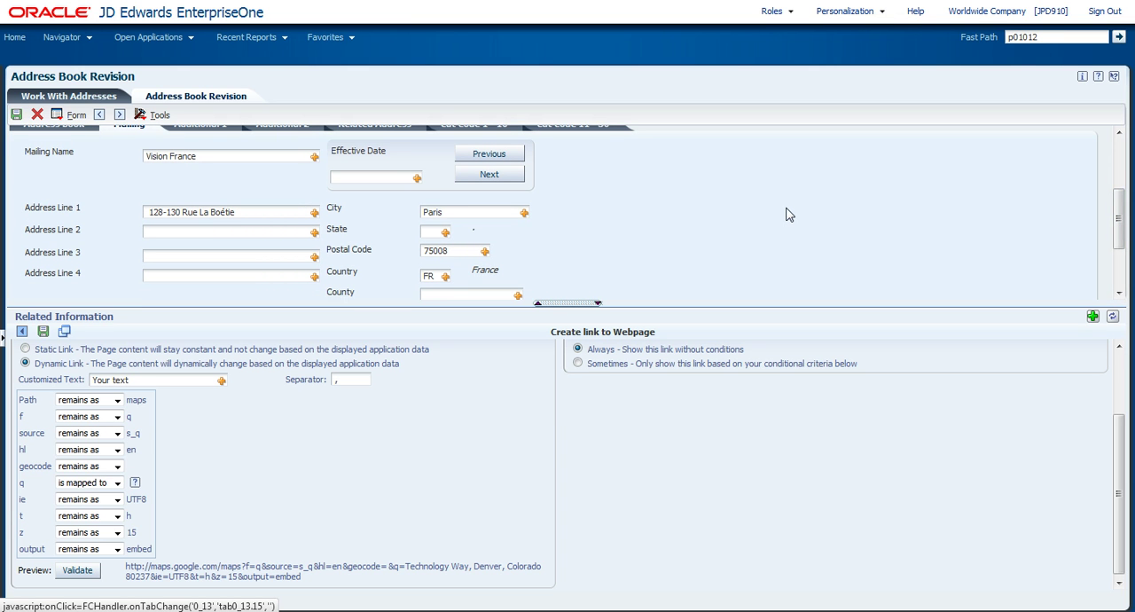
click(315, 215)
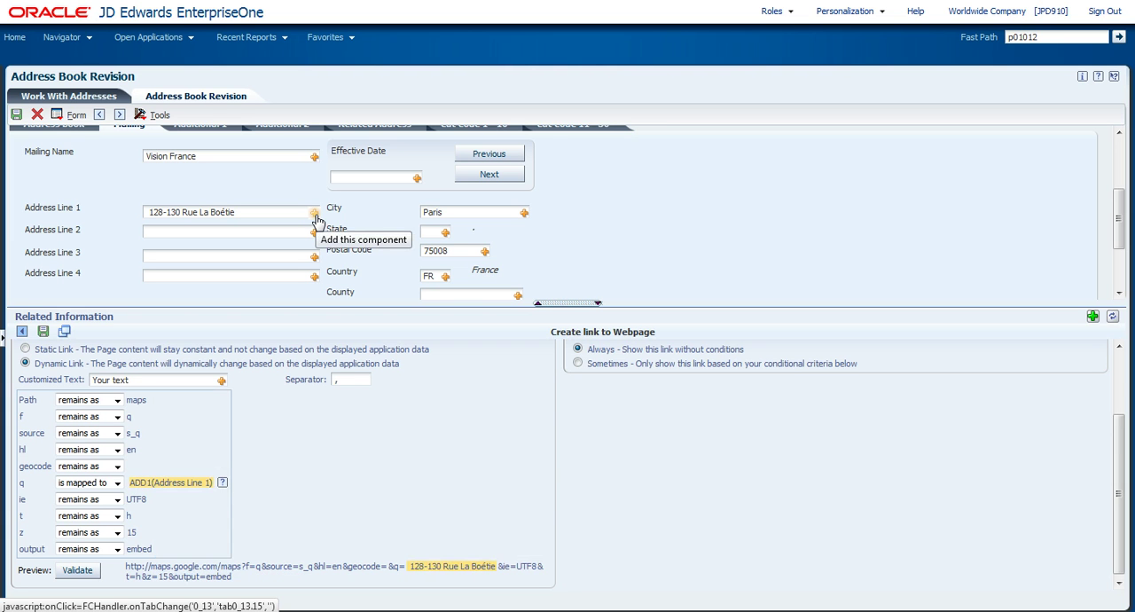
click(524, 213)
click(485, 252)
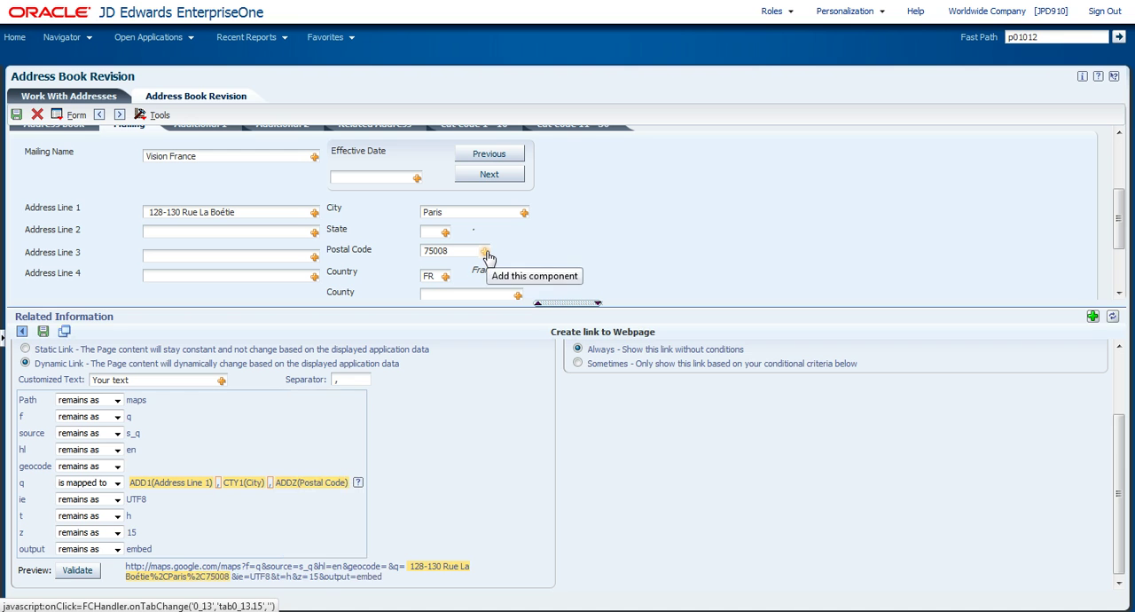
click(445, 277)
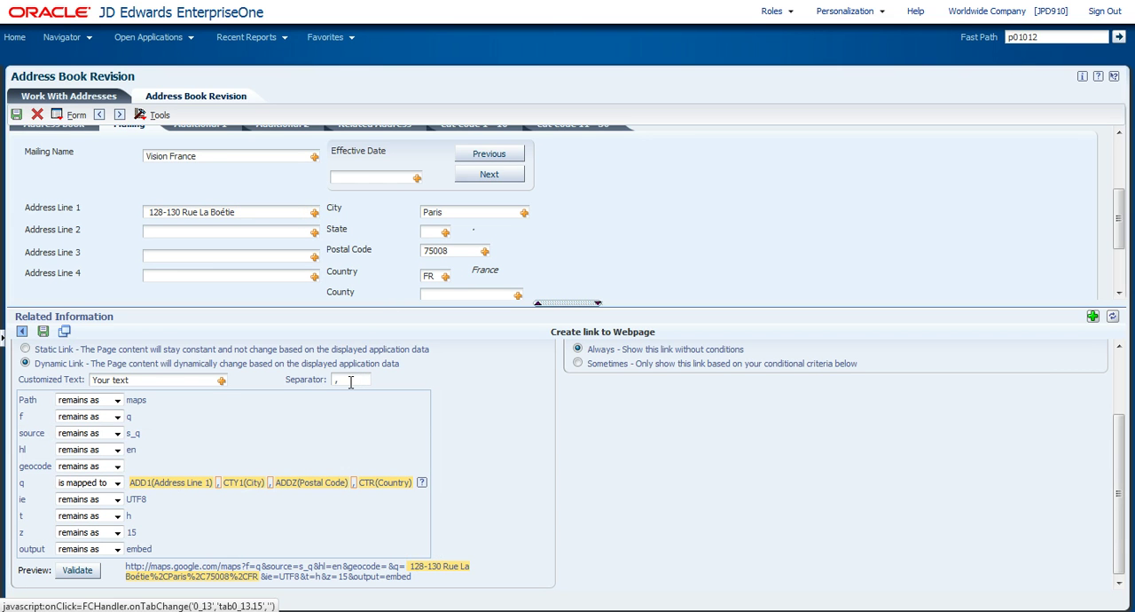
Step: Save the Maps link and advance to the Vision Germany record
click(39, 334)
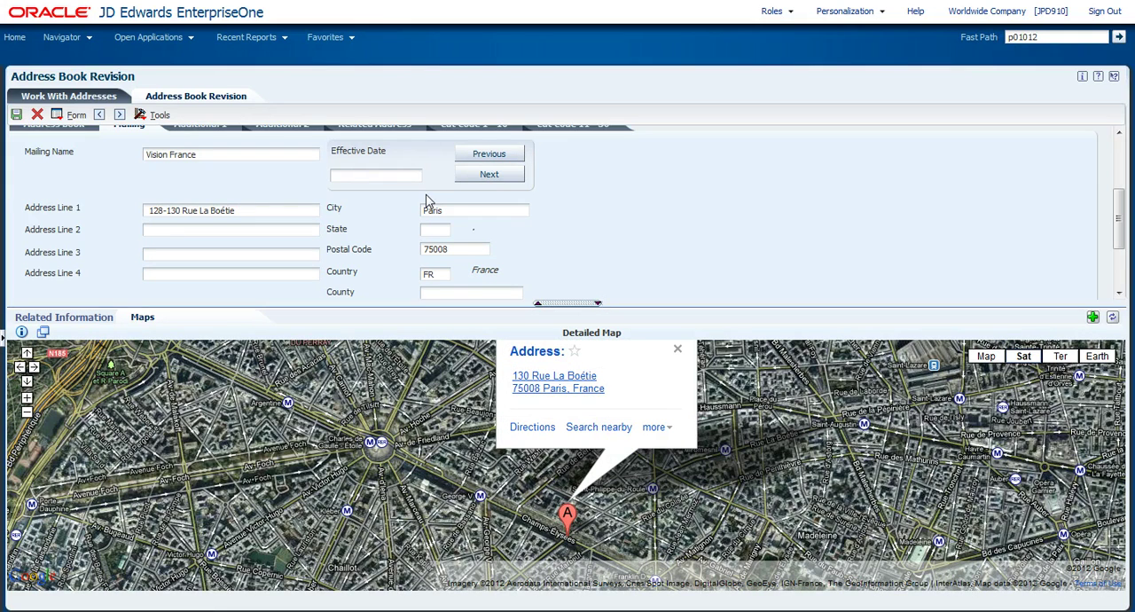
click(120, 116)
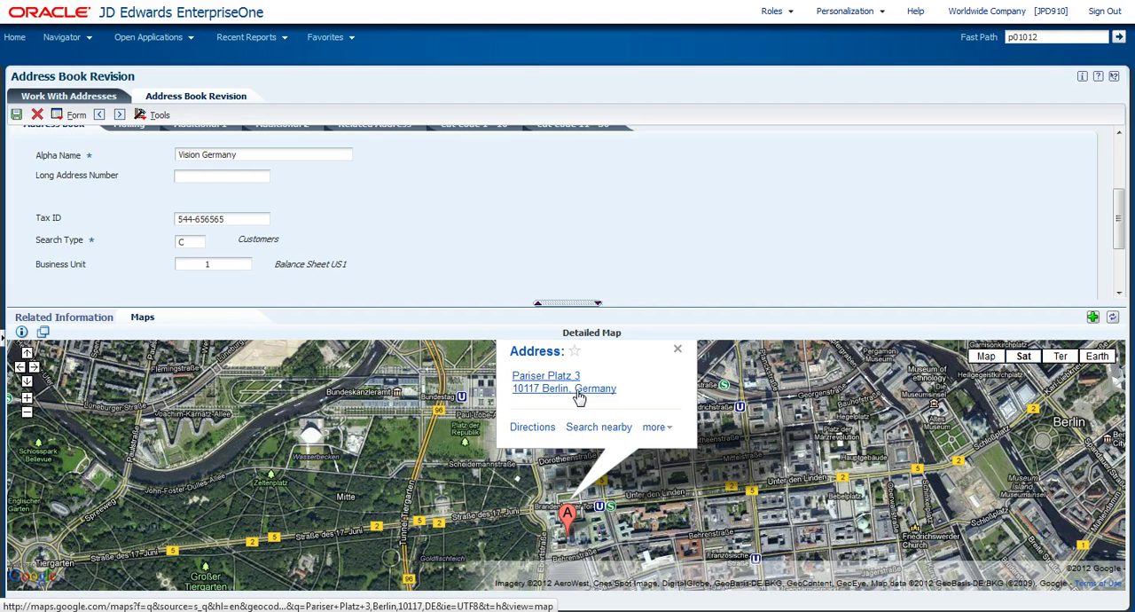
click(1093, 318)
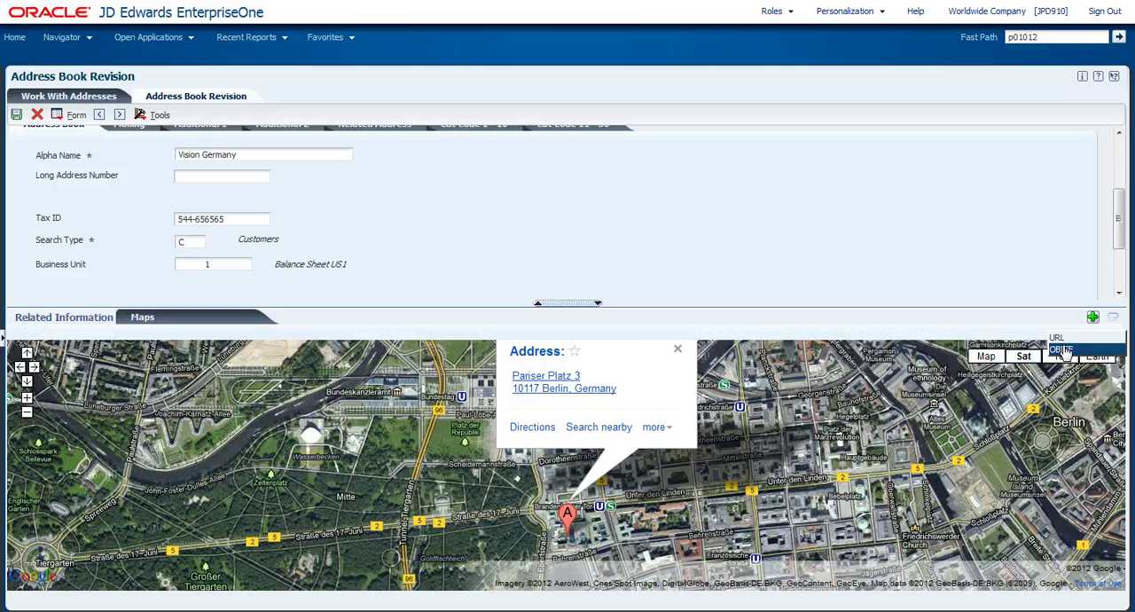
Step: Create an OBIEE link, browsing Financials > Payables > All AP Transactions > AP Transaction Details
click(1065, 350)
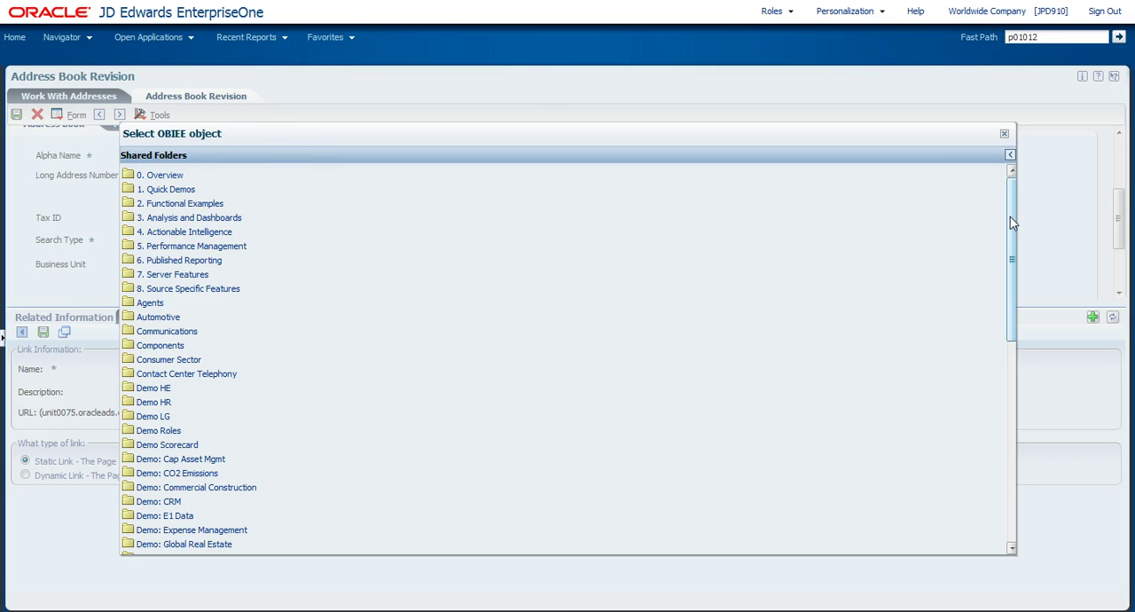
drag(1014, 223, 989, 400)
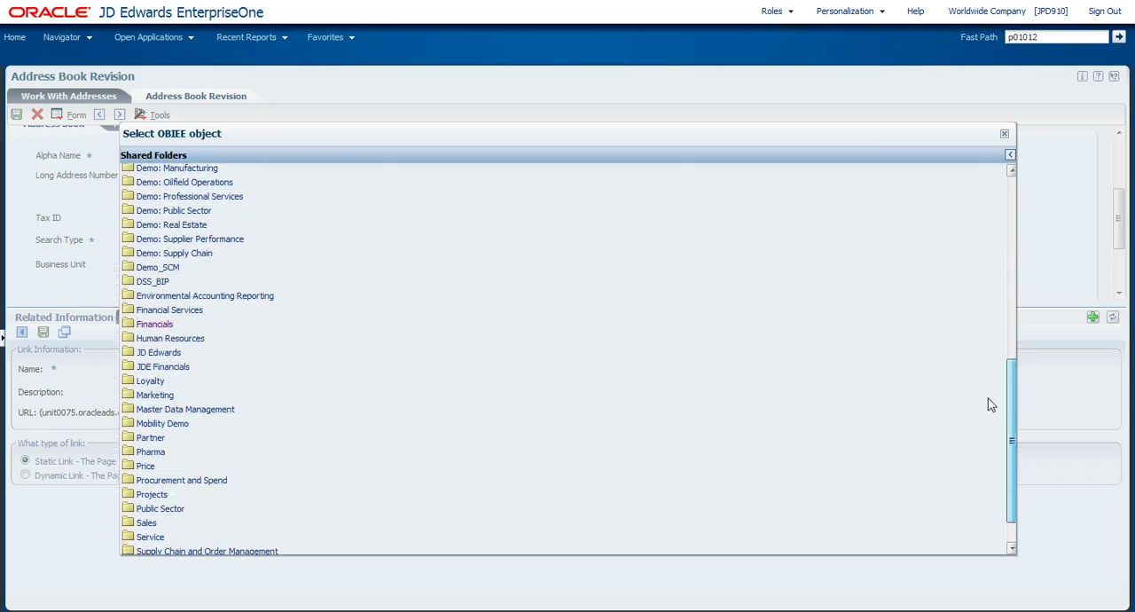
click(156, 325)
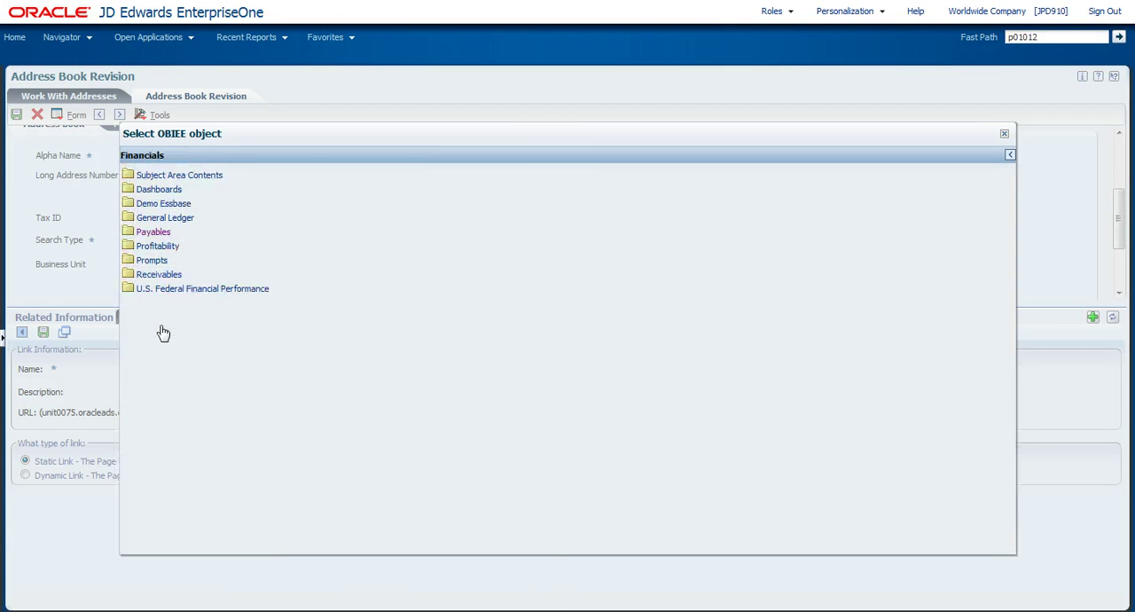
click(154, 234)
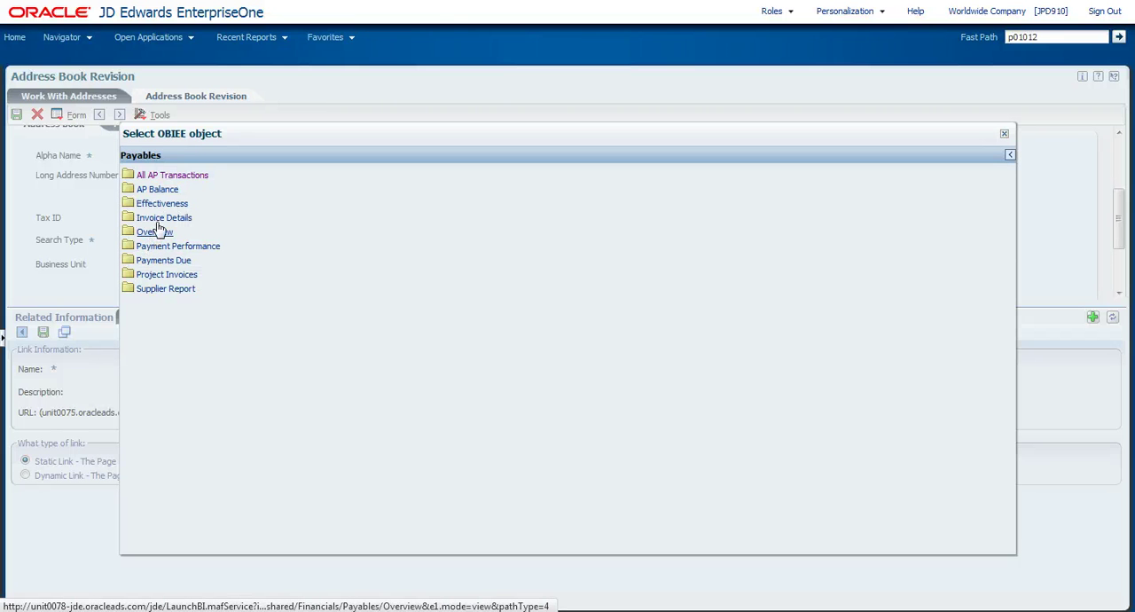
click(184, 181)
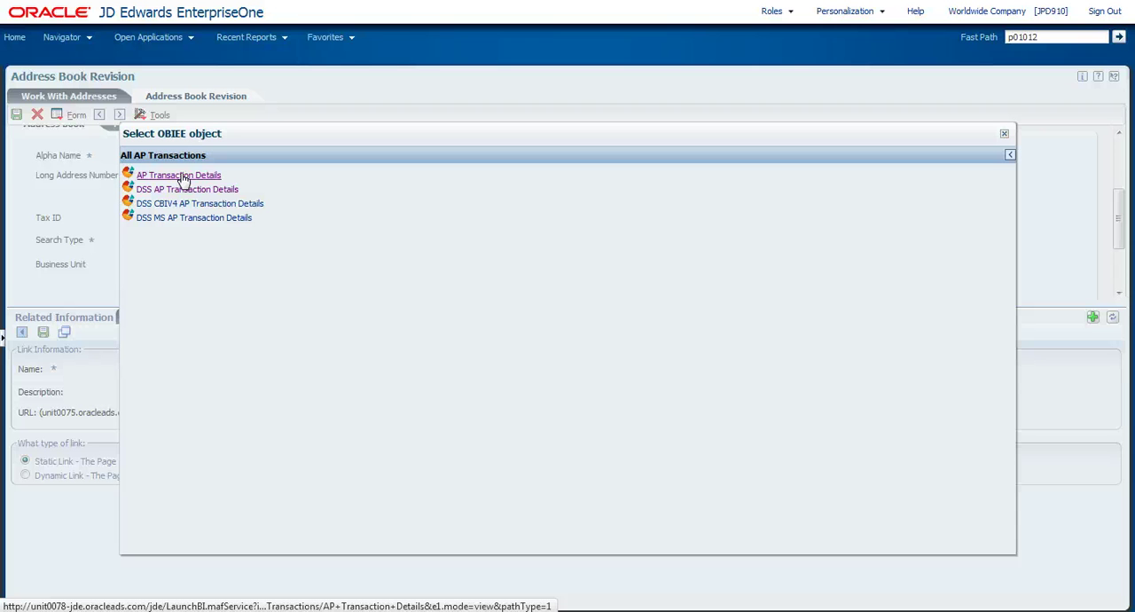
click(182, 176)
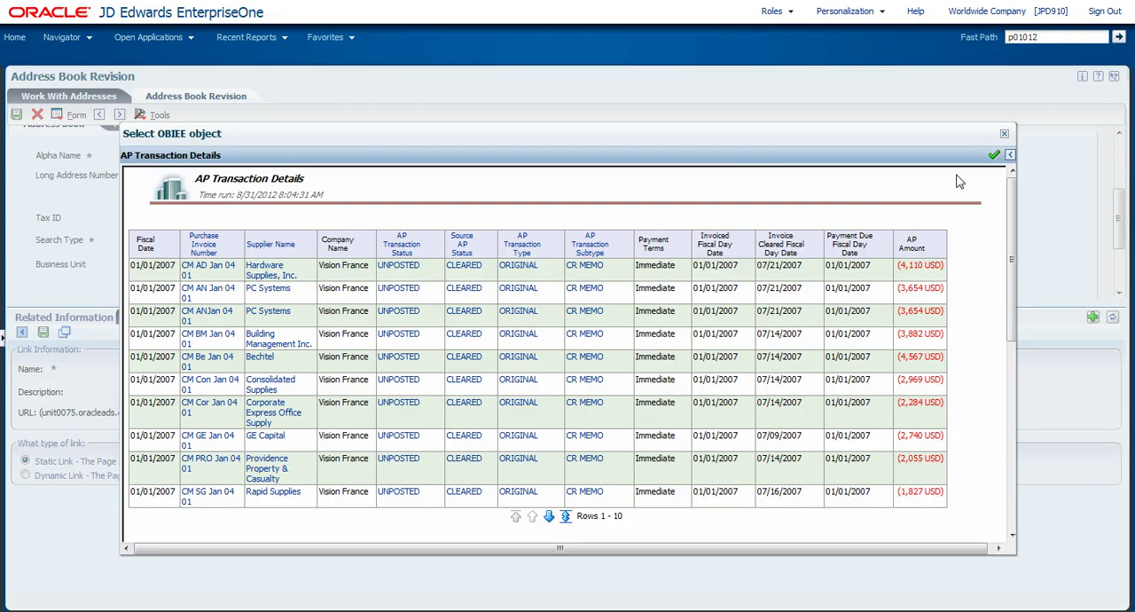
Step: Accept AP Transaction Details and filter Company Name equal to the Alpha Name
click(994, 156)
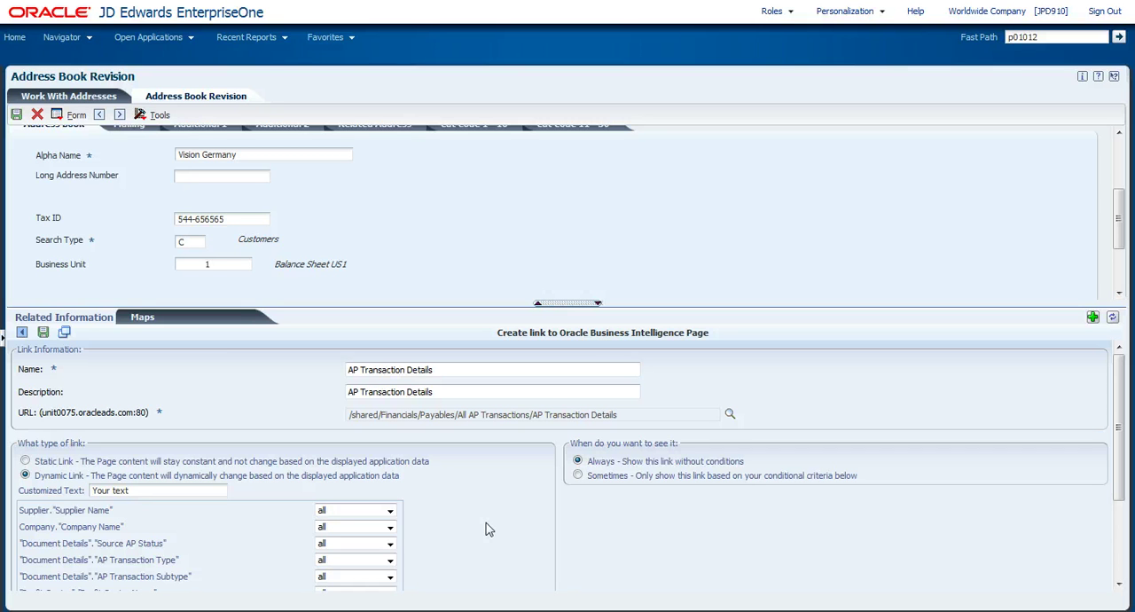
click(390, 527)
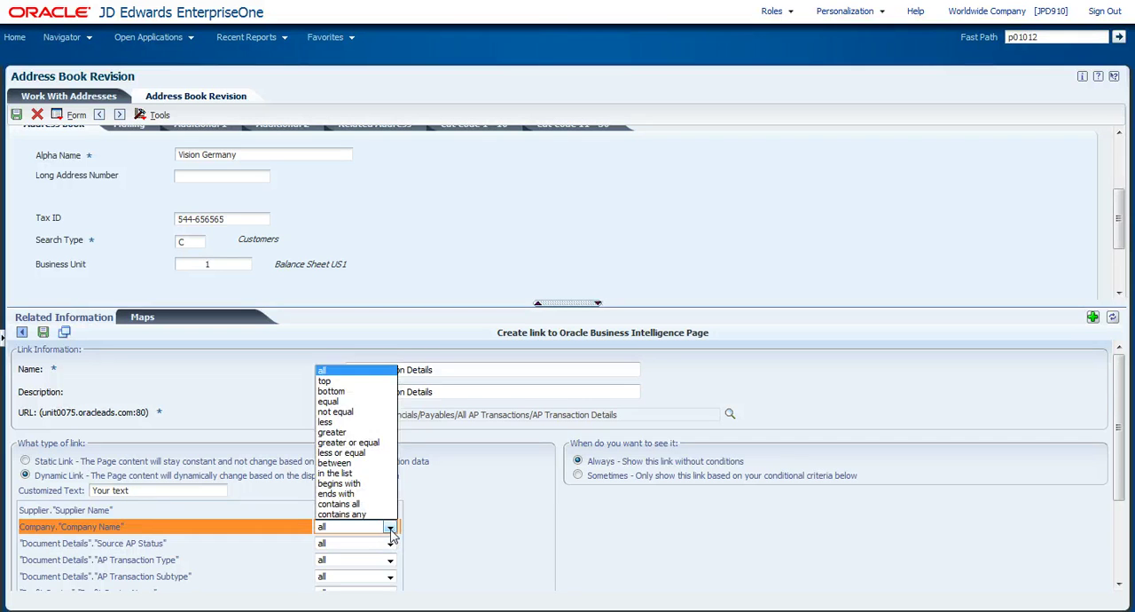
click(328, 401)
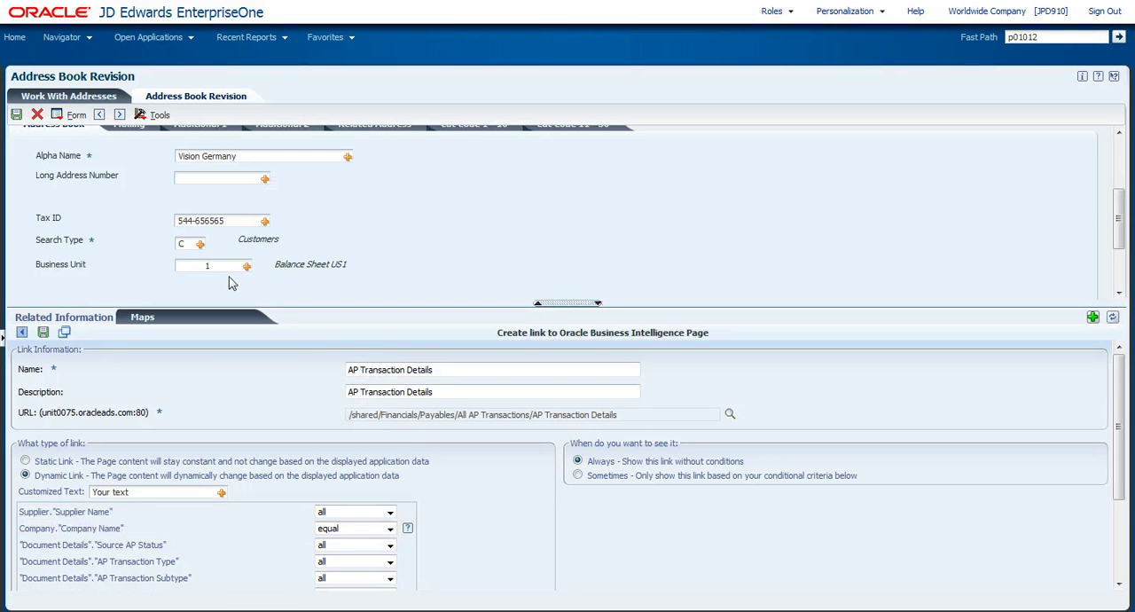
click(349, 159)
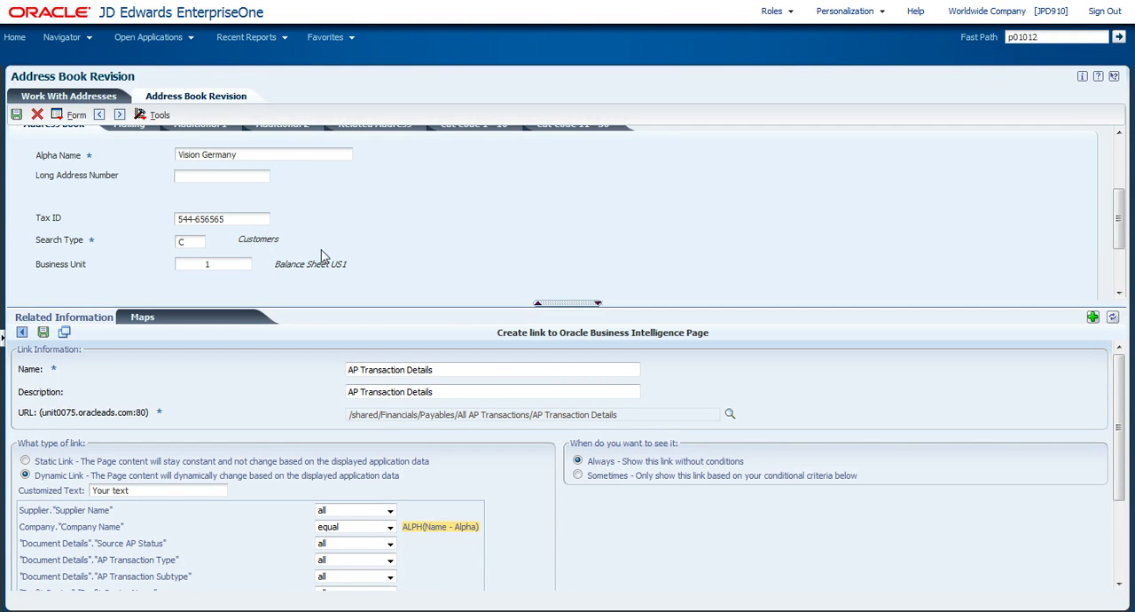
Step: Save the AP Transaction Details link and advance to the Vision Netherlands record
click(46, 332)
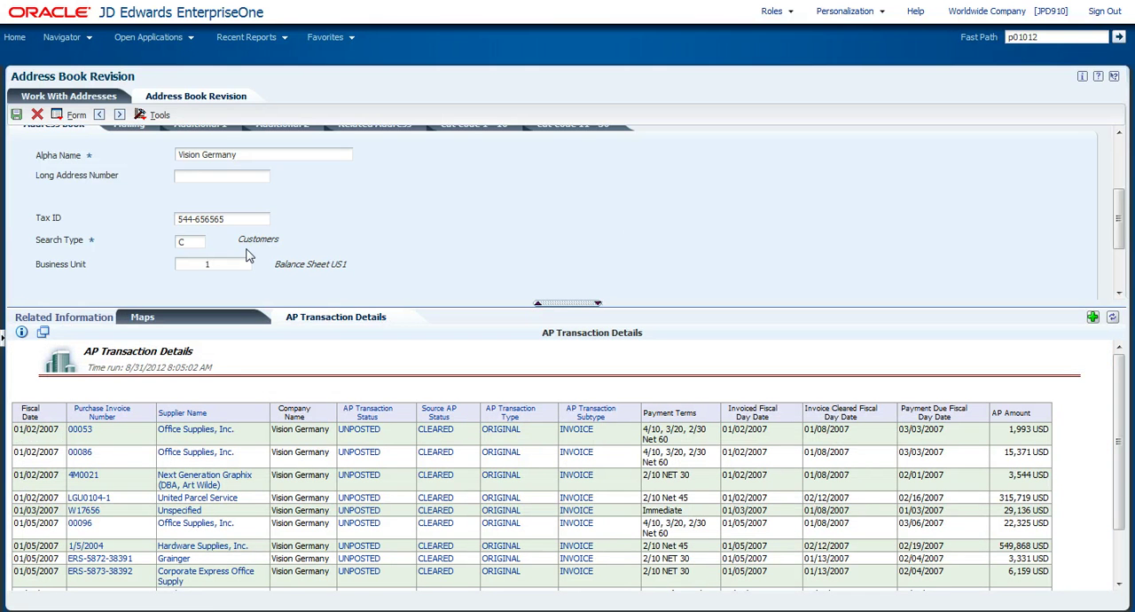
click(120, 117)
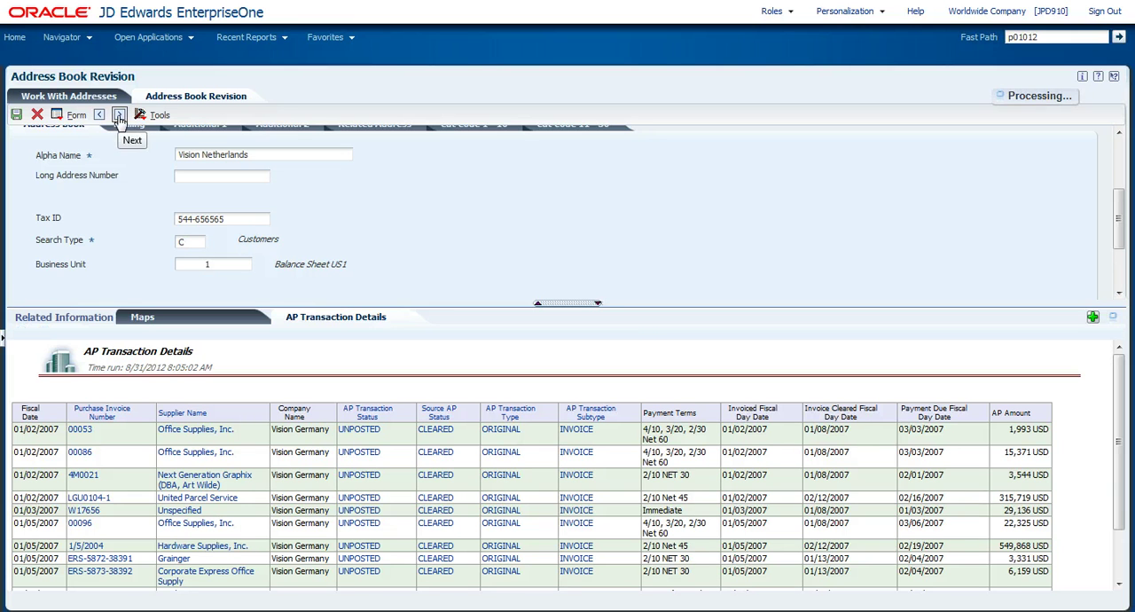